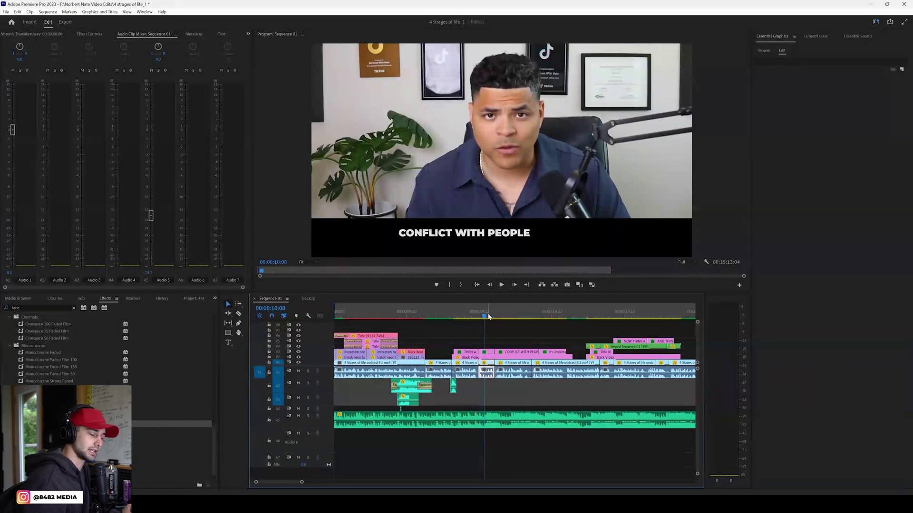
# - Zoom the timeline out and play back the cut from 00:00:07:12
pyautogui.moveTo(302, 482); pyautogui.dragTo(279, 482)
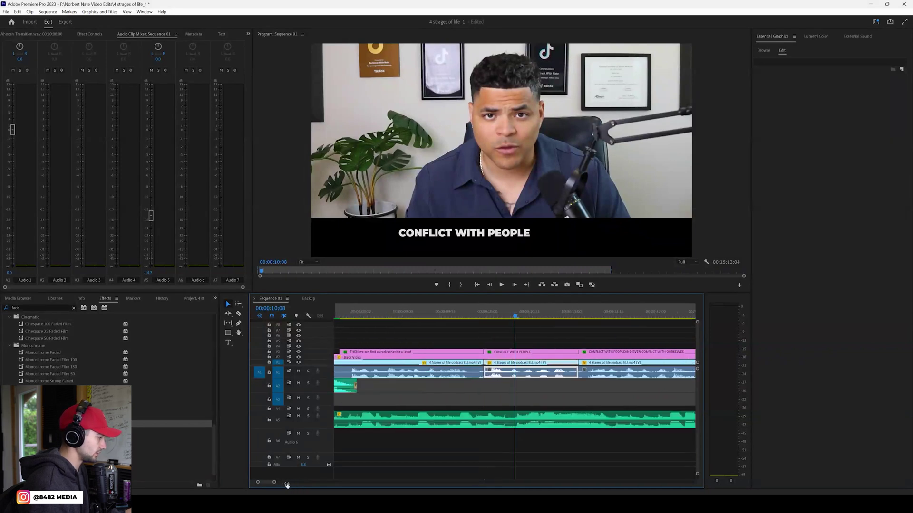
pyautogui.click(362, 312)
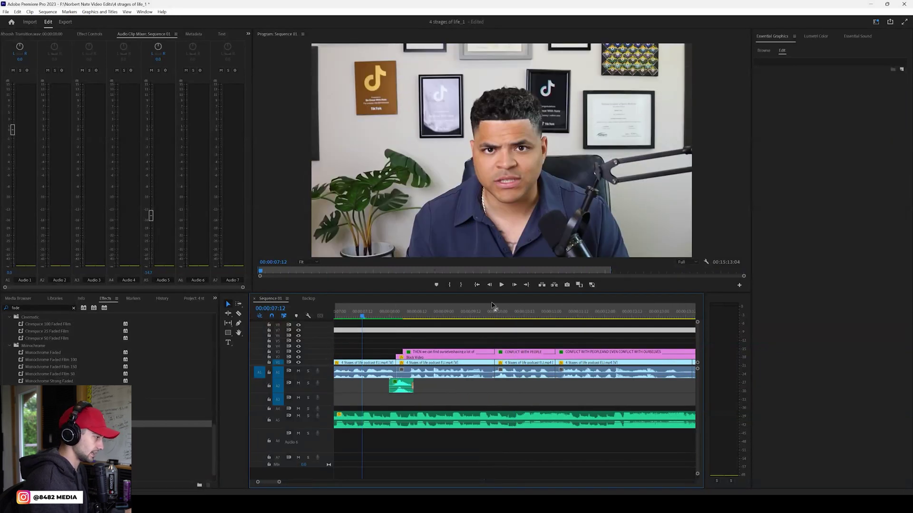
pyautogui.press('space')
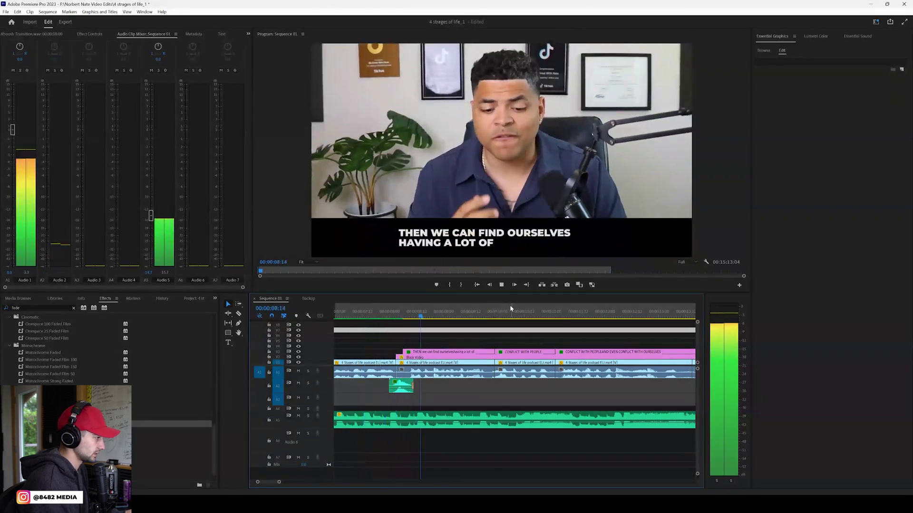
pyautogui.press('space')
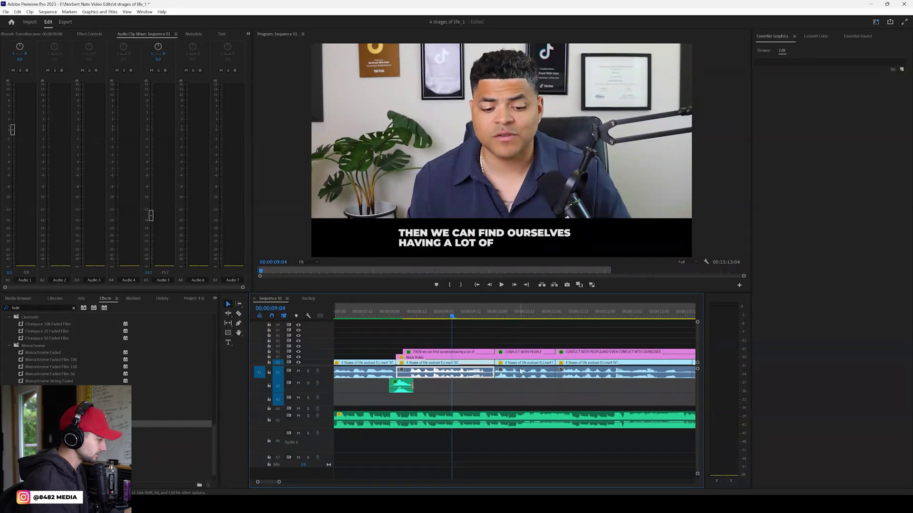
# - Move the green A2 whoosh clip eight seconds later to the next cut, near 00:00:15:19
pyautogui.click(400, 385)
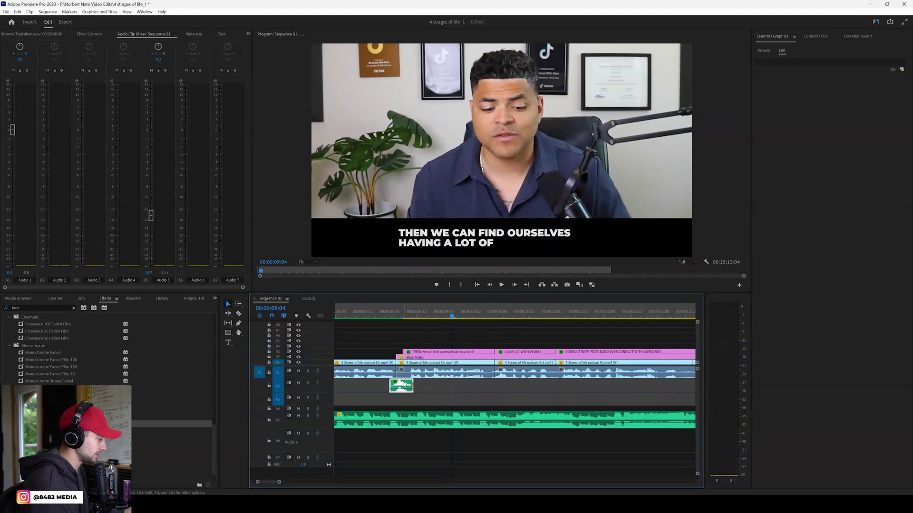
pyautogui.moveTo(279, 483); pyautogui.dragTo(298, 482)
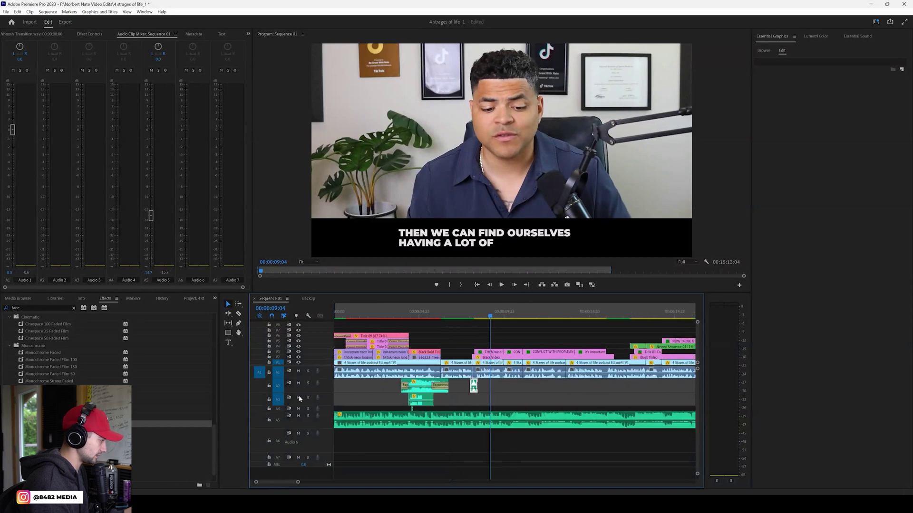
pyautogui.click(229, 305)
pyautogui.moveTo(297, 484); pyautogui.dragTo(309, 482)
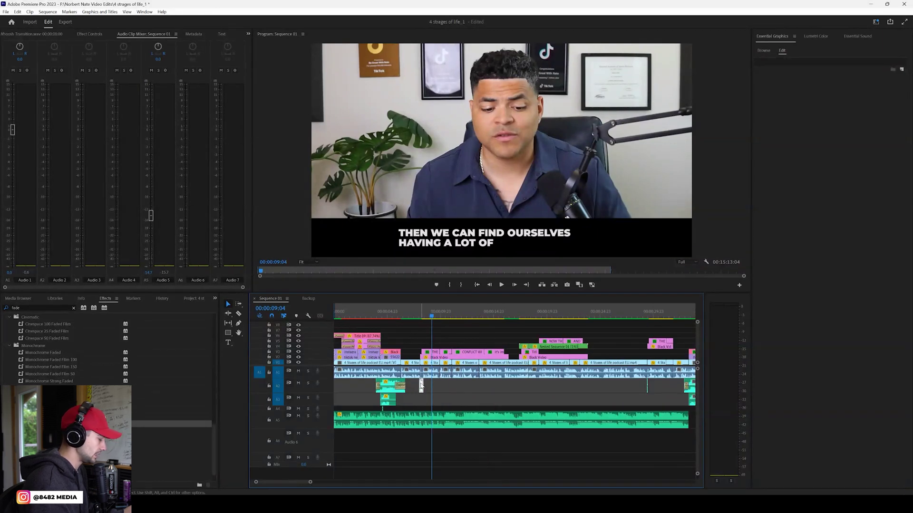
pyautogui.moveTo(421, 386); pyautogui.dragTo(507, 387)
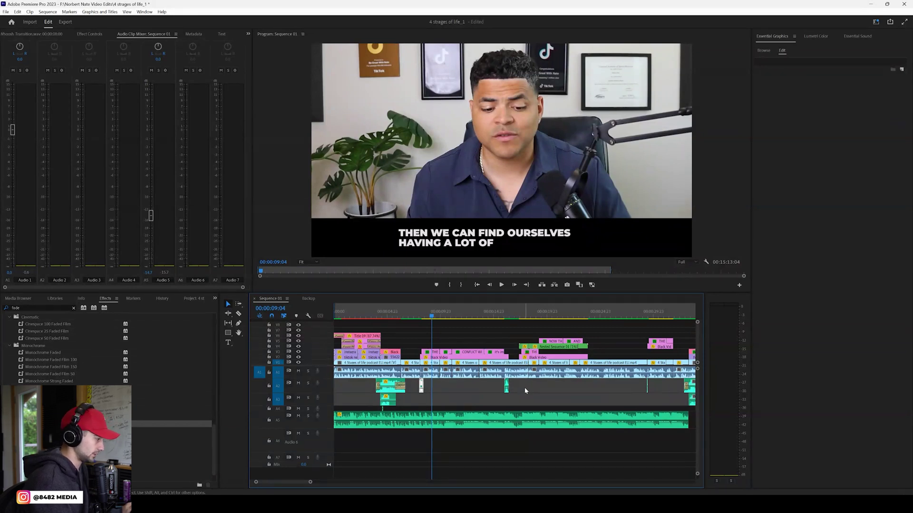
pyautogui.click(502, 314)
pyautogui.click(503, 374)
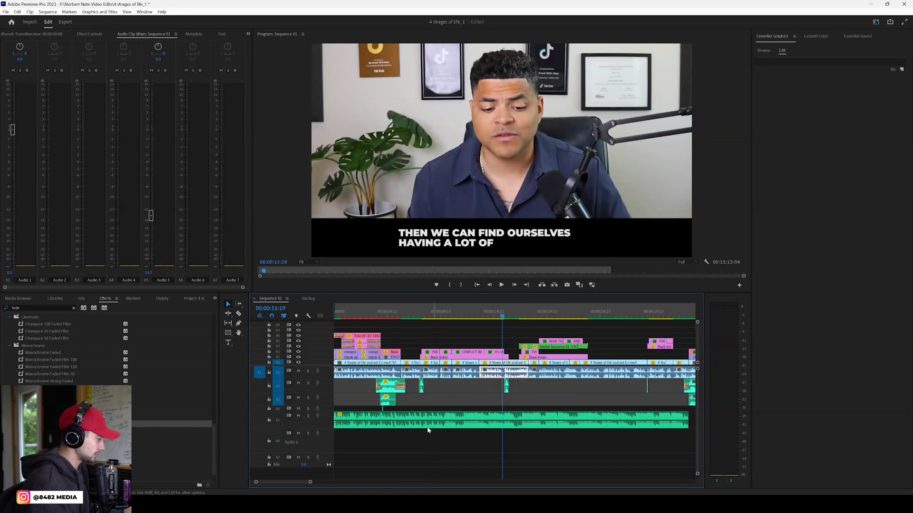
pyautogui.moveTo(311, 483); pyautogui.dragTo(267, 482)
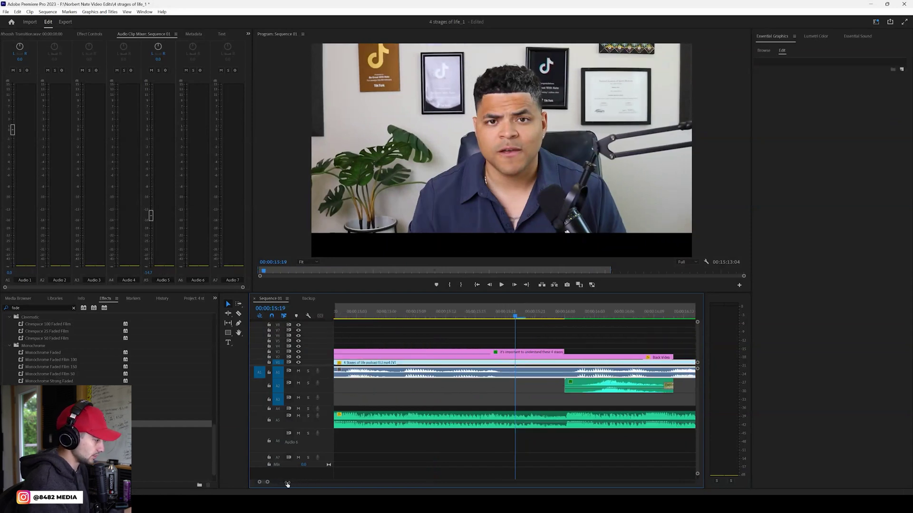
pyautogui.scroll(-2, 498, 390)
pyautogui.scroll(-1, 498, 390)
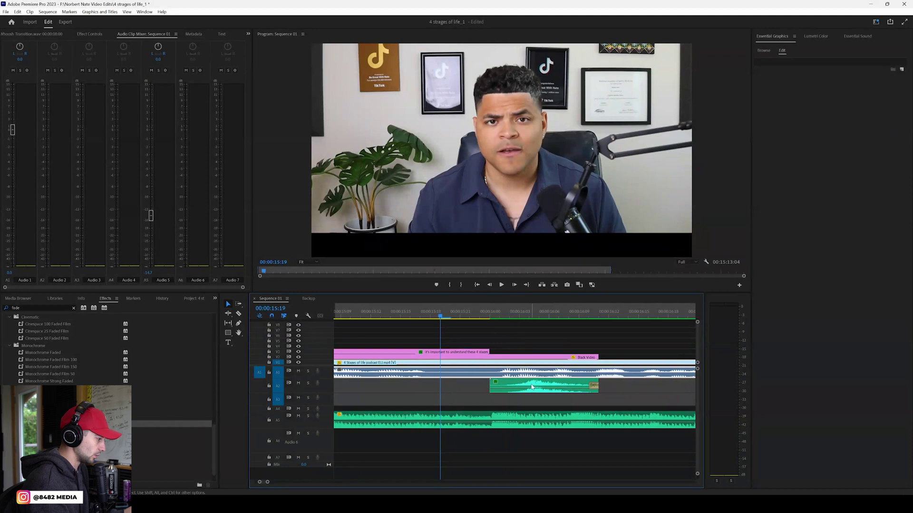
pyautogui.moveTo(490, 316); pyautogui.dragTo(436, 318)
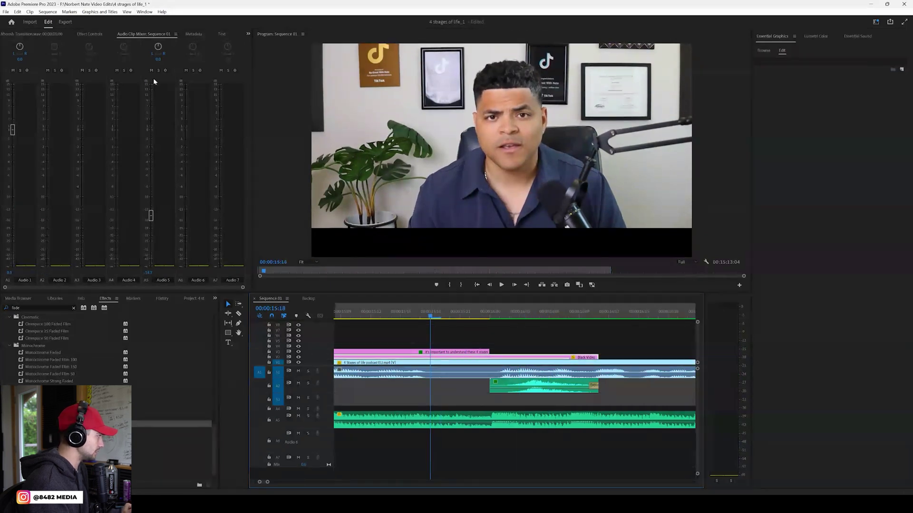
pyautogui.hotkey('shift', '5')
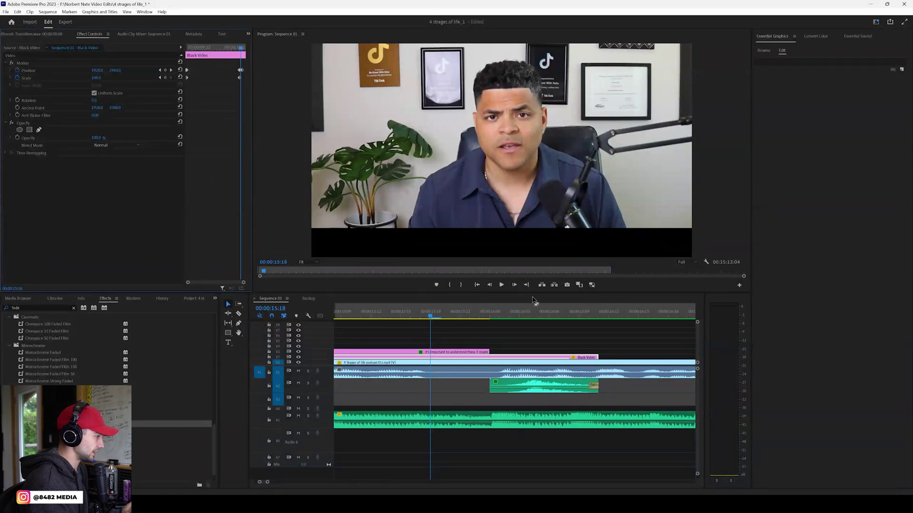
# - Find the black bar's entrance at 00:00:15:16 and slide the A2 whoosh earlier to it
pyautogui.click(515, 284)
pyautogui.click(514, 285)
pyautogui.click(514, 284)
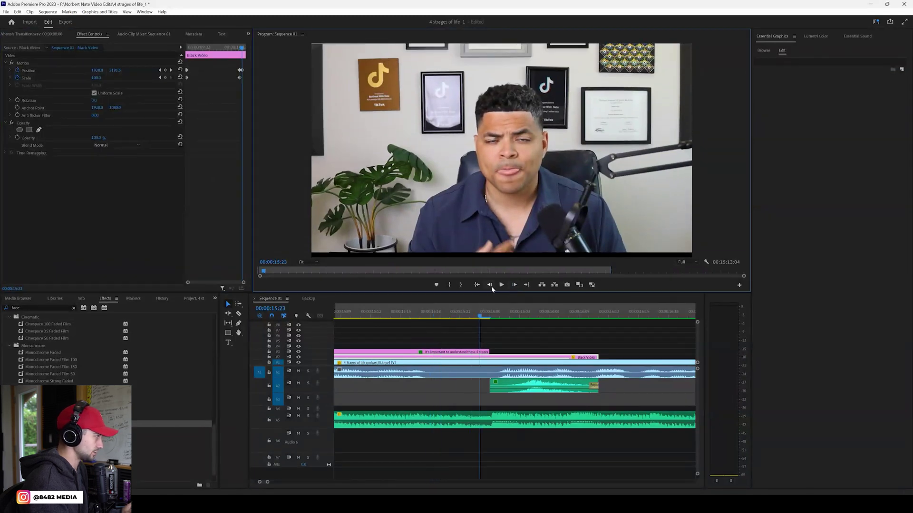
pyautogui.click(490, 285)
pyautogui.click(490, 285)
pyautogui.click(489, 285)
pyautogui.click(490, 285)
pyautogui.click(490, 285)
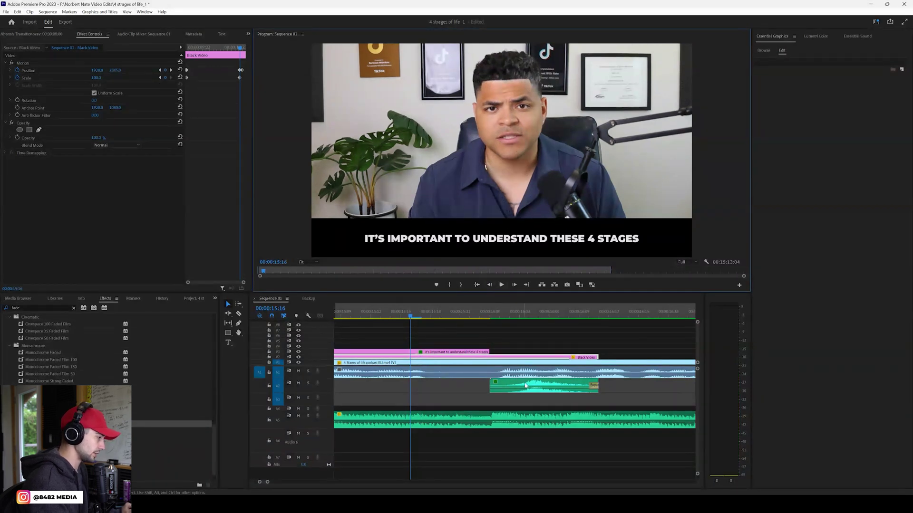
pyautogui.moveTo(525, 385); pyautogui.dragTo(450, 387)
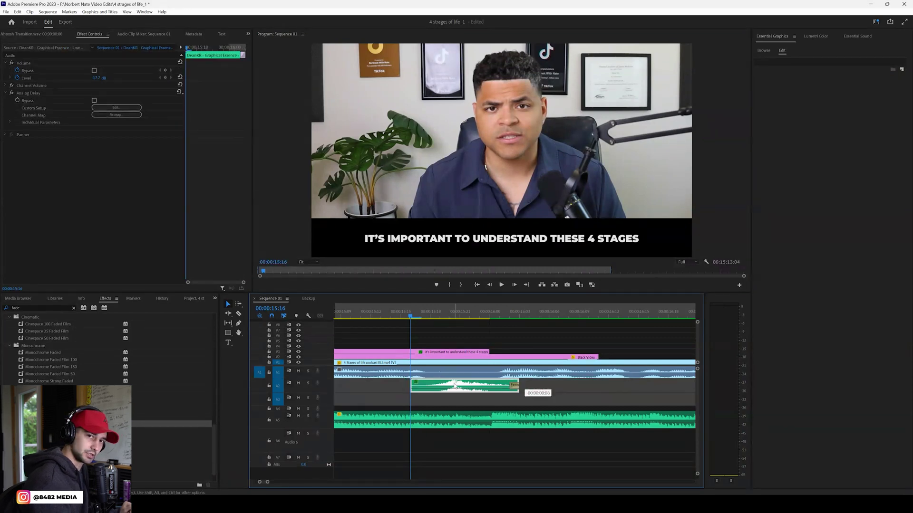
pyautogui.rightClick(455, 386)
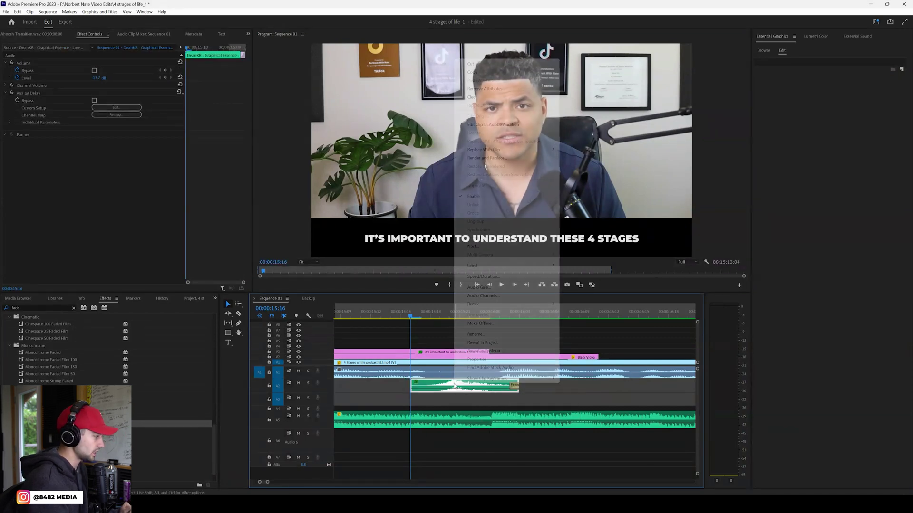
pyautogui.click(485, 277)
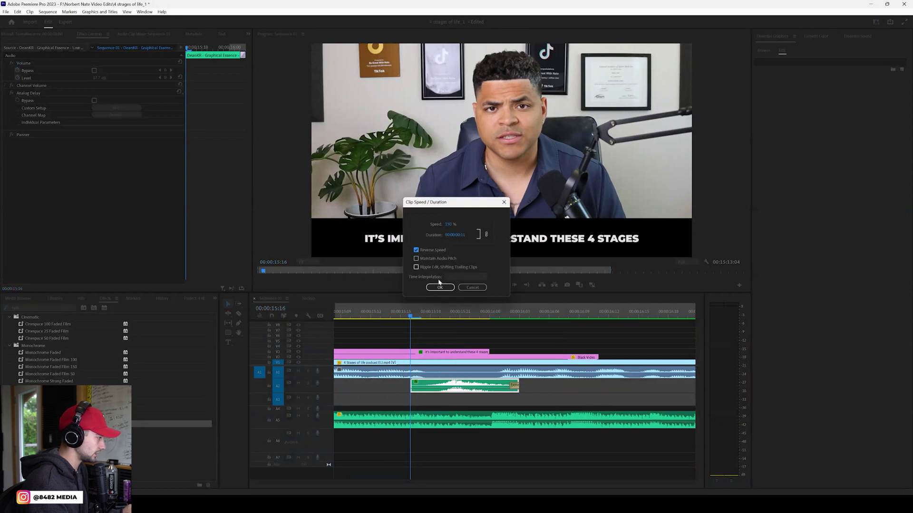
pyautogui.click(440, 288)
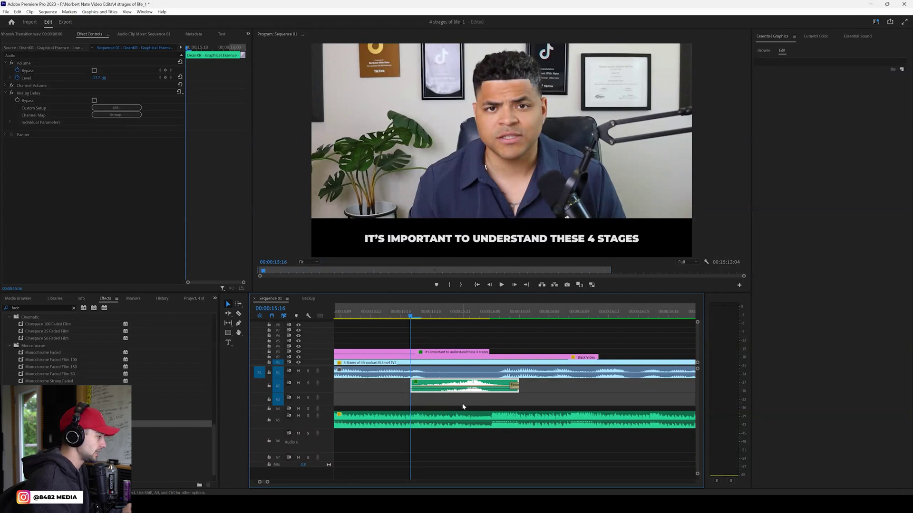
pyautogui.moveTo(460, 384); pyautogui.dragTo(450, 385)
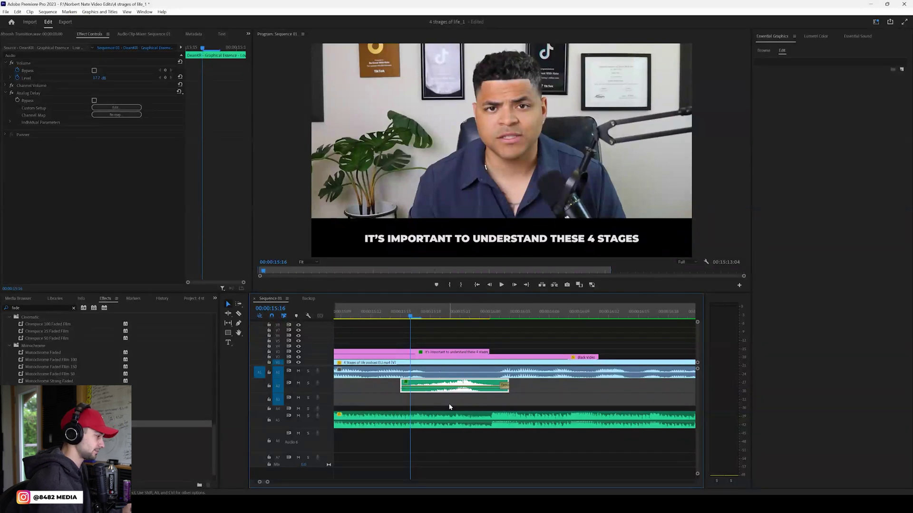
# - Preview the whoosh with the black-bar title from 00:00:15:12
pyautogui.click(376, 318)
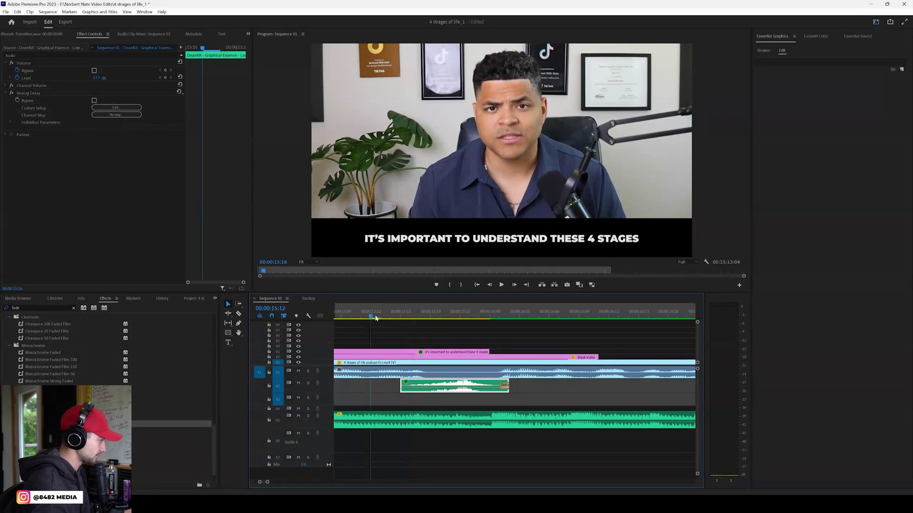
pyautogui.press('space')
pyautogui.press('space')
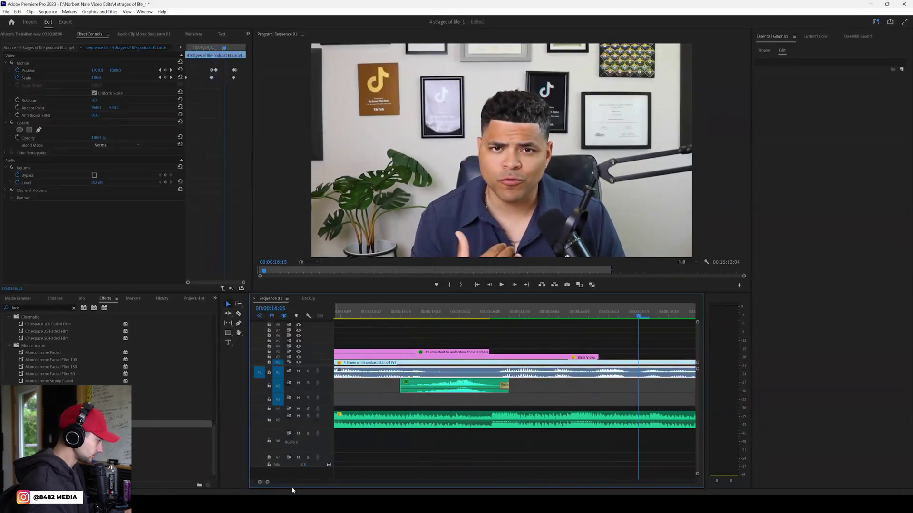
pyautogui.moveTo(267, 482); pyautogui.dragTo(291, 482)
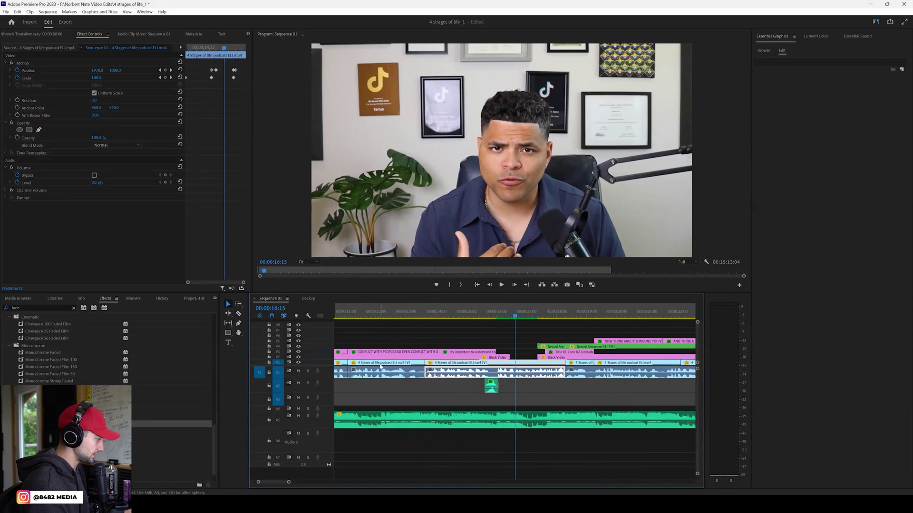
pyautogui.scroll(4, 414, 337)
pyautogui.click(366, 316)
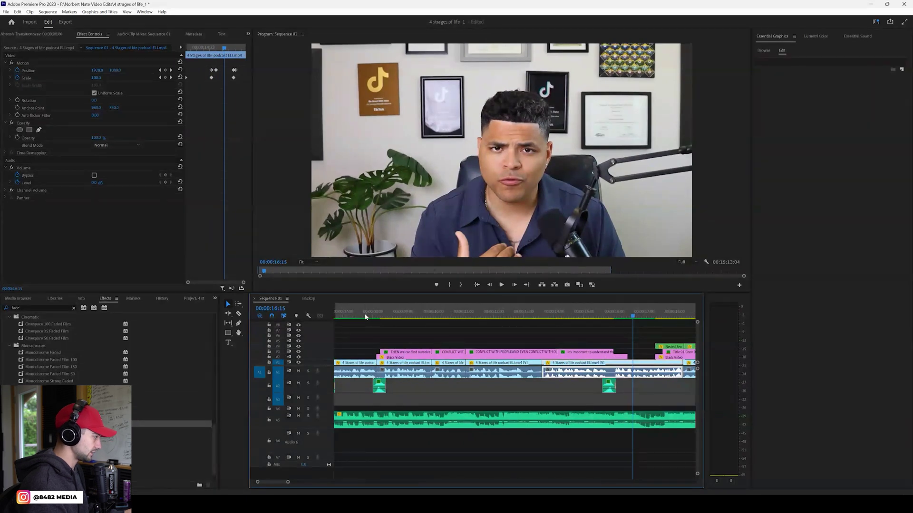
pyautogui.press('space')
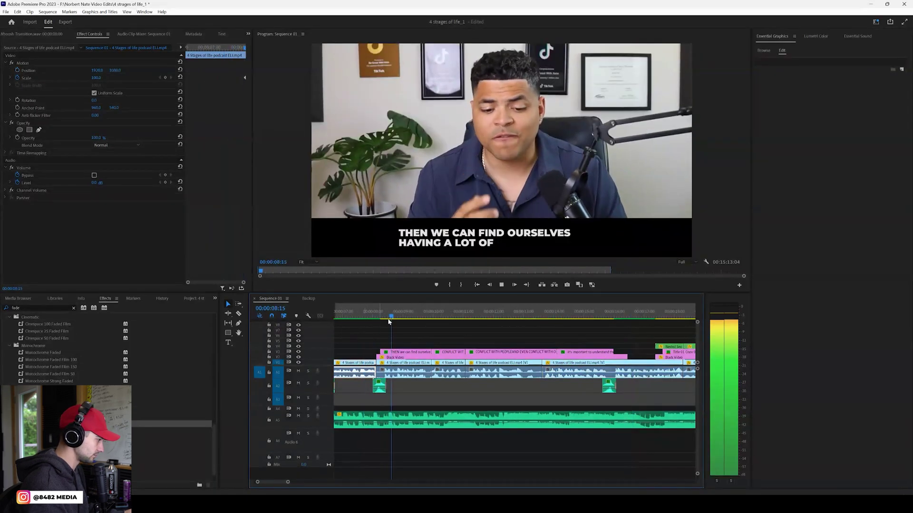
pyautogui.click(592, 317)
pyautogui.press('space')
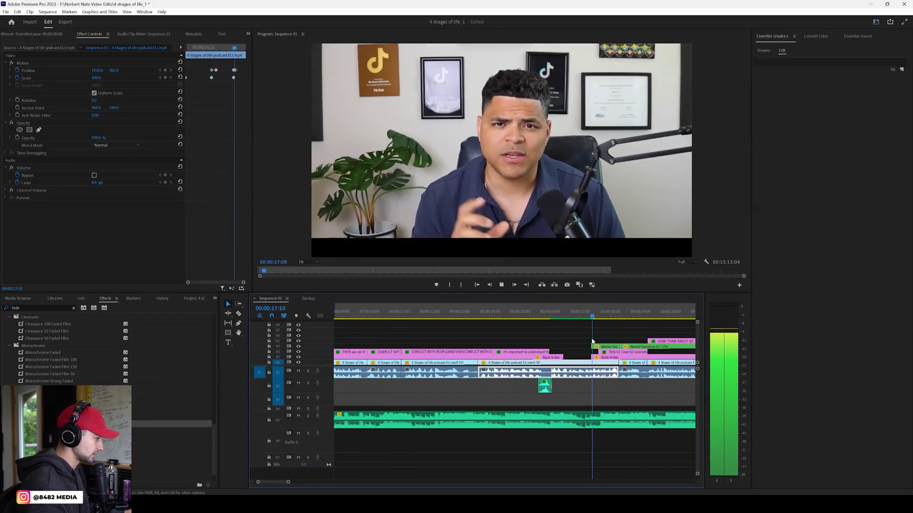
pyautogui.press('space')
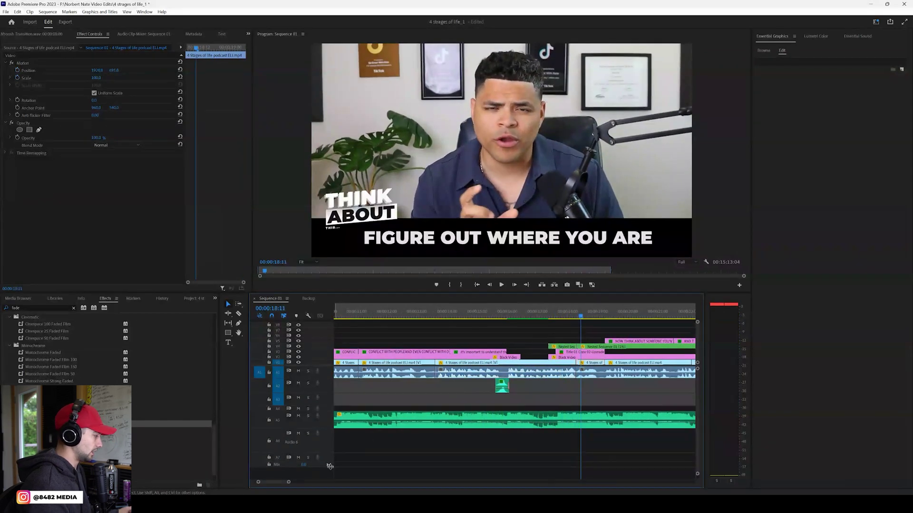
pyautogui.moveTo(288, 482); pyautogui.dragTo(303, 483)
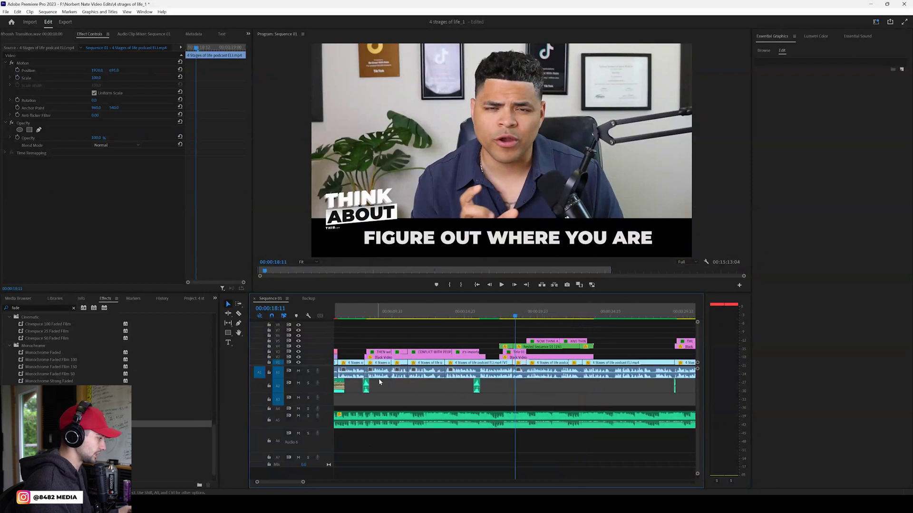
pyautogui.moveTo(490, 402); pyautogui.dragTo(348, 378)
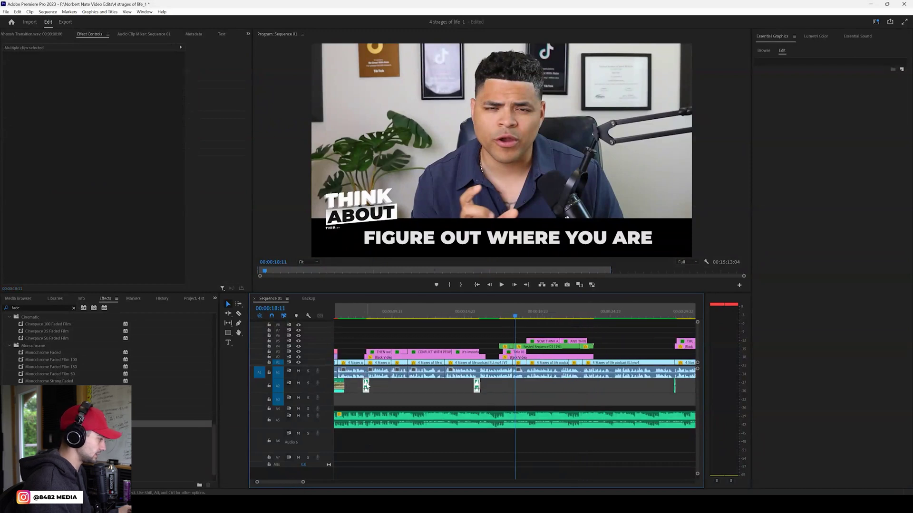
pyautogui.click(386, 335)
pyautogui.press('Up')
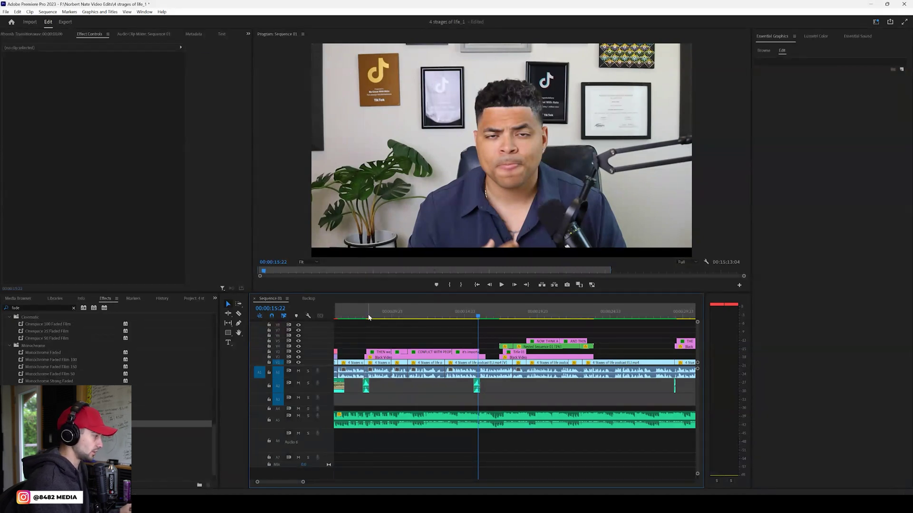
pyautogui.click(371, 372)
# - Zoom in and play back the section around the cut from 00:00:07:04
pyautogui.moveTo(303, 482); pyautogui.dragTo(270, 482)
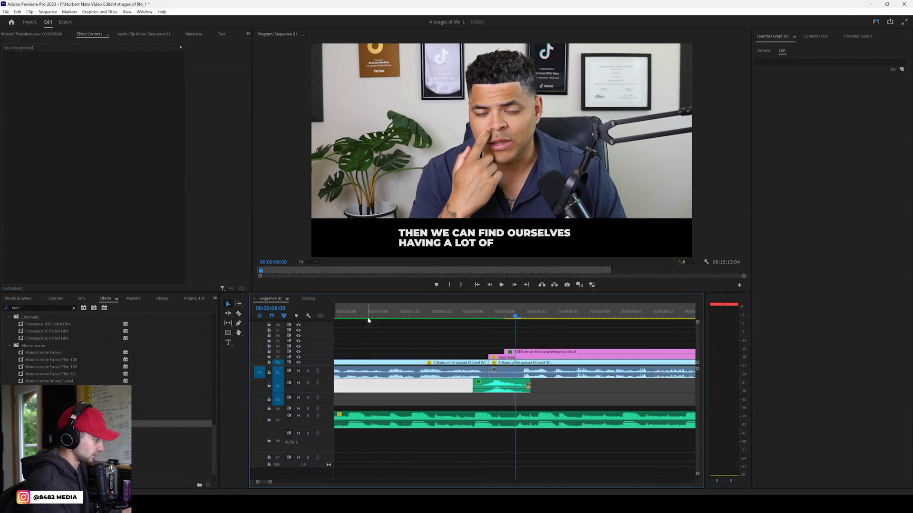
pyautogui.click(367, 314)
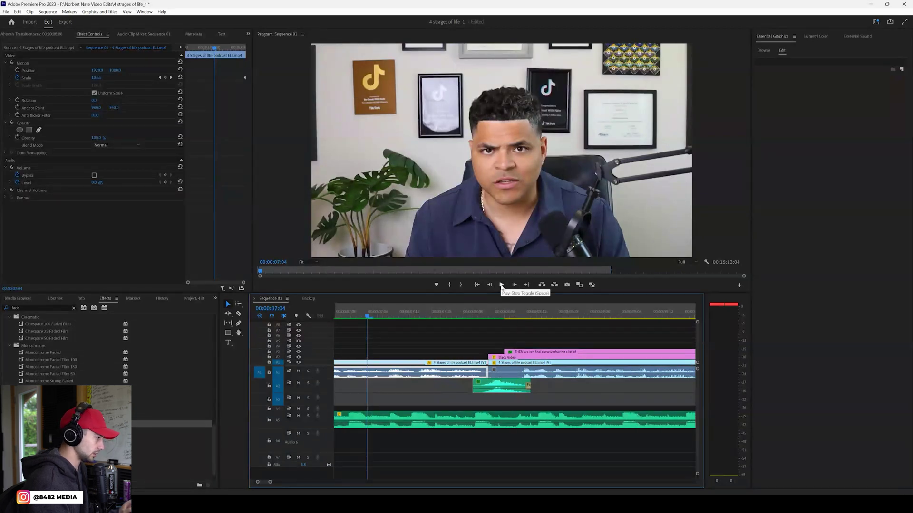
pyautogui.click(502, 285)
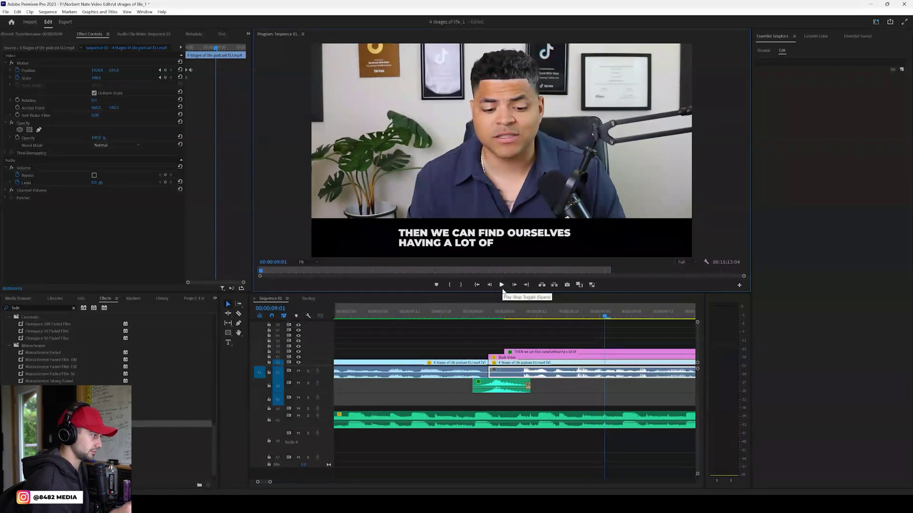
pyautogui.click(503, 332)
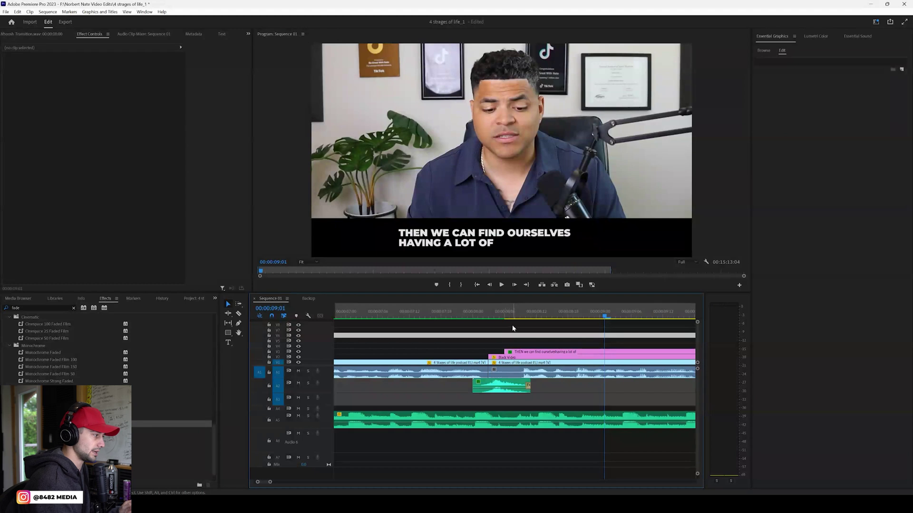
# - Split the A2 whoosh clip with the Razor tool at 00:00:08:03
pyautogui.click(489, 320)
pyautogui.click(514, 285)
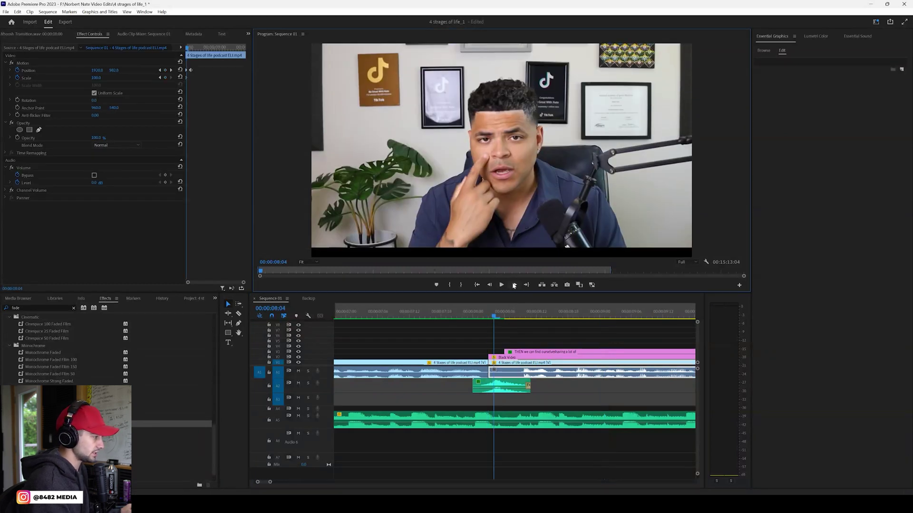
pyautogui.click(514, 285)
pyautogui.click(514, 285)
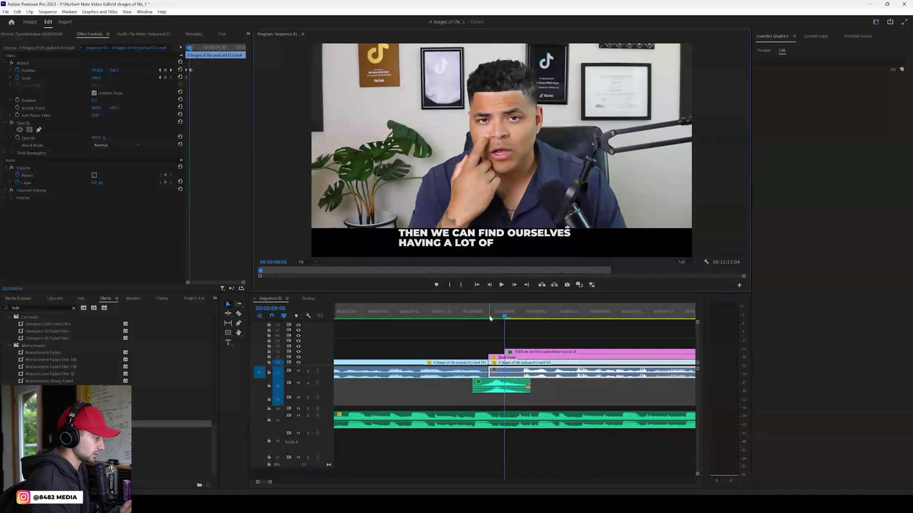
pyautogui.click(490, 319)
pyautogui.click(238, 314)
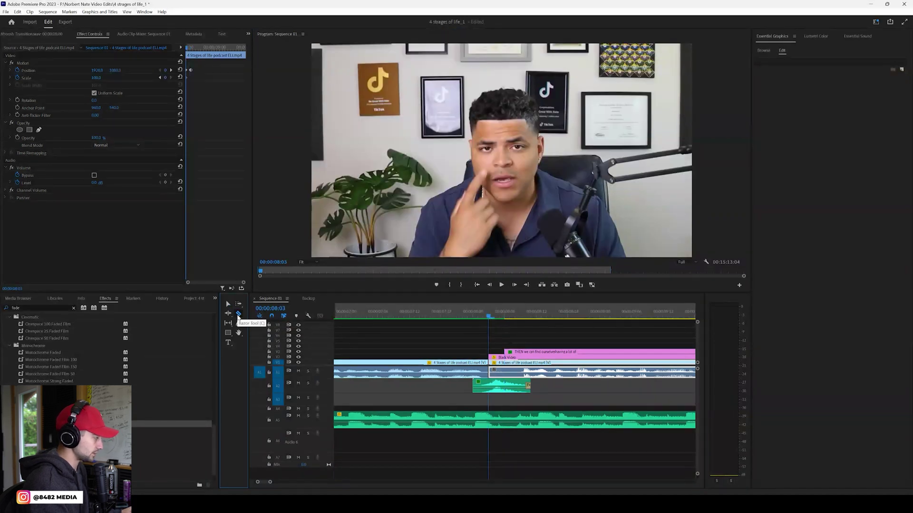
pyautogui.click(491, 387)
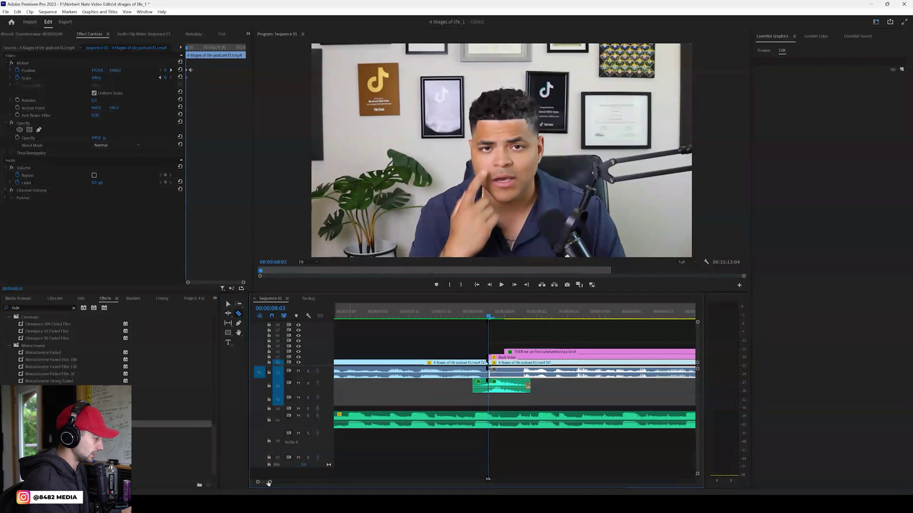
# - Preview the split whoosh from 00:00:07:14 and return to the Selection tool
pyautogui.moveTo(270, 482); pyautogui.dragTo(260, 483)
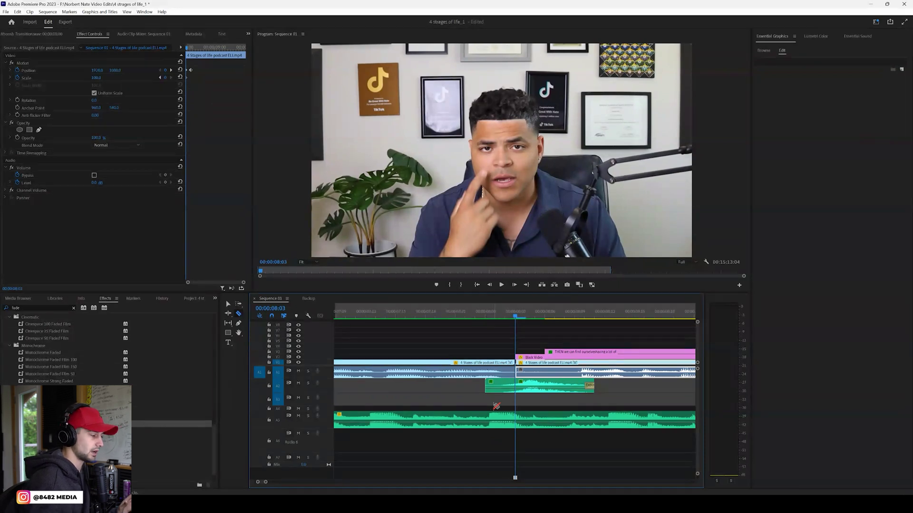
pyautogui.click(386, 317)
pyautogui.click(502, 285)
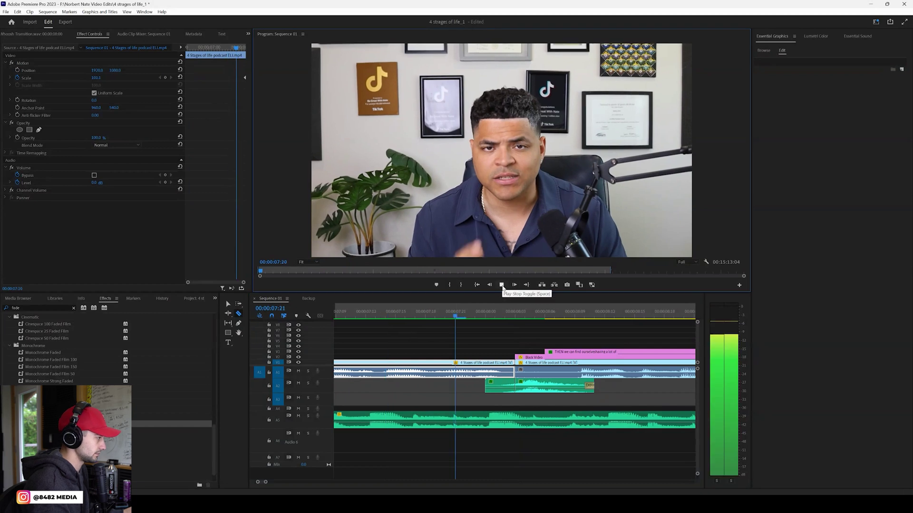
pyautogui.press('space')
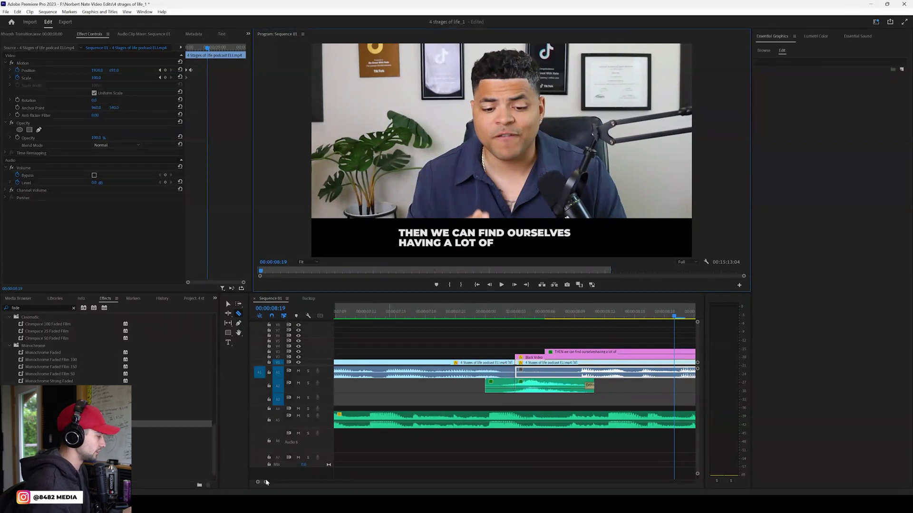
pyautogui.moveTo(264, 482); pyautogui.dragTo(300, 483)
pyautogui.press('v')
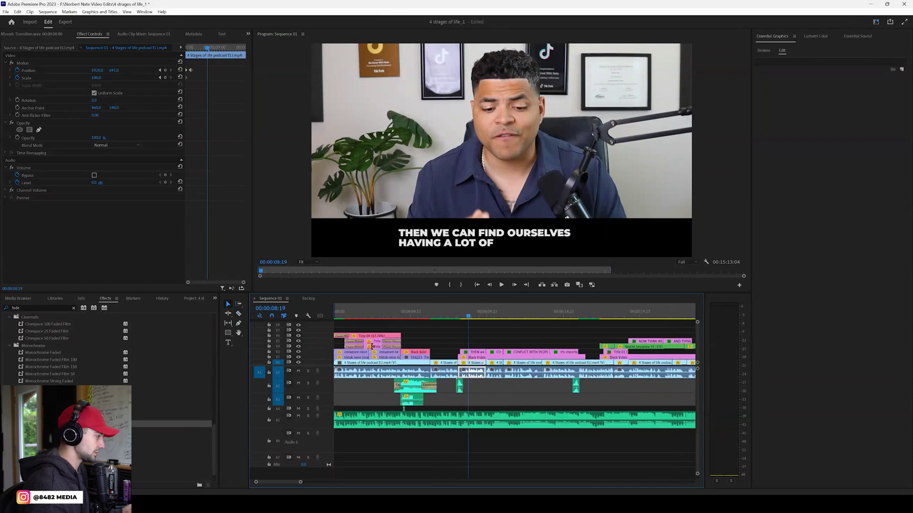
# - Alt-drag a copy of the A2 whoosh to the cut at 00:00:17:06
pyautogui.click(459, 387)
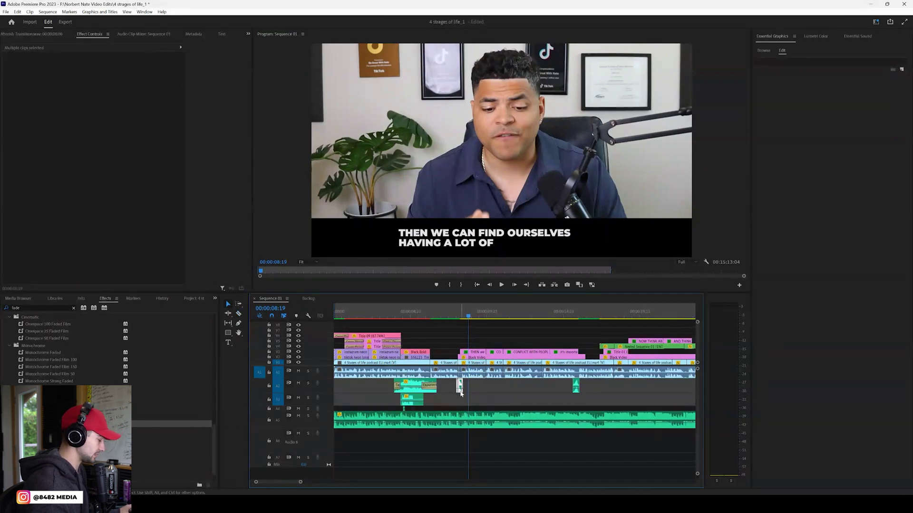
pyautogui.moveTo(460, 393); pyautogui.dragTo(608, 395)
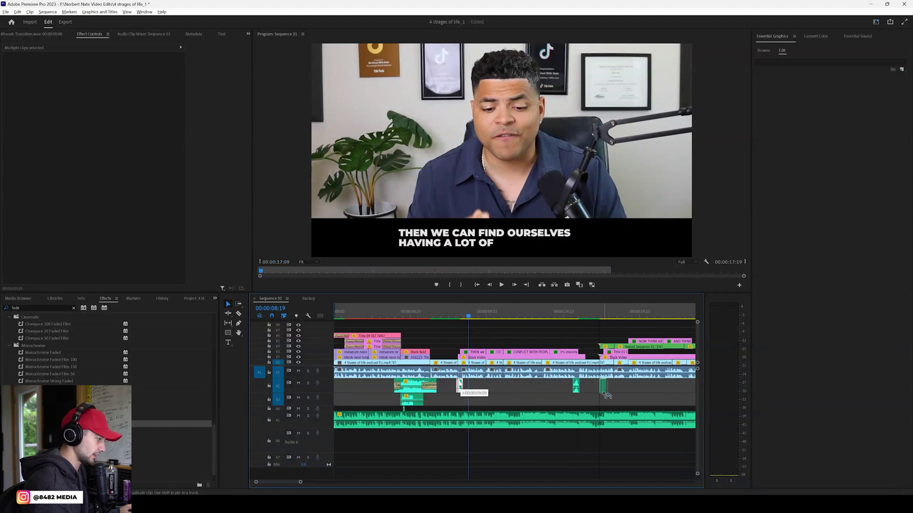
pyautogui.moveTo(606, 396); pyautogui.dragTo(605, 395)
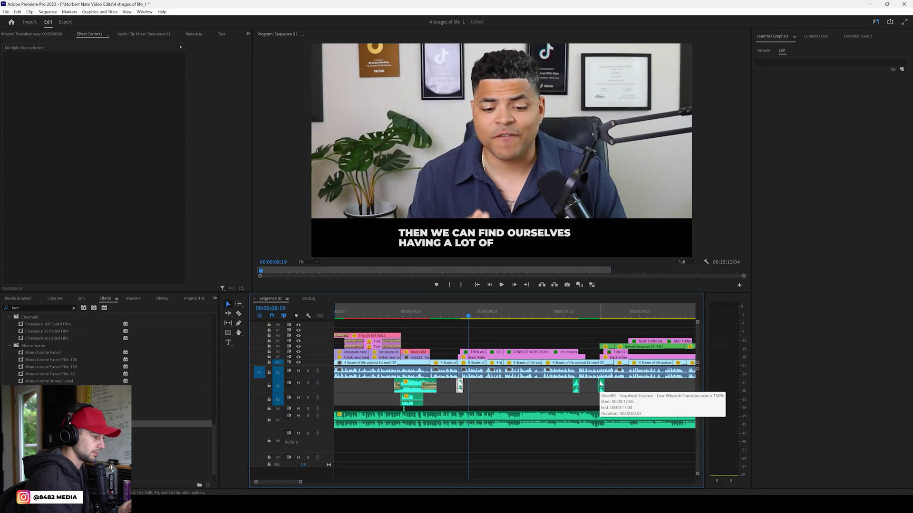
pyautogui.click(599, 318)
pyautogui.moveTo(301, 484); pyautogui.dragTo(283, 484)
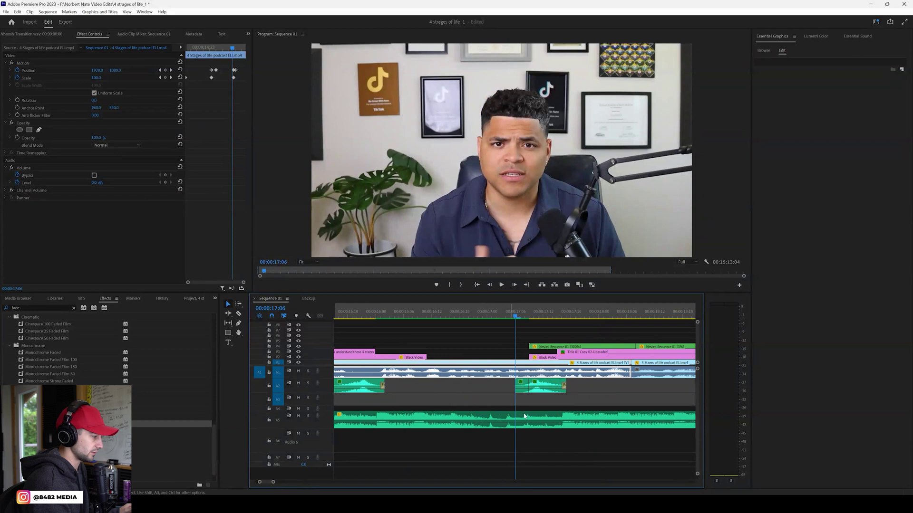
pyautogui.scroll(-2, 524, 416)
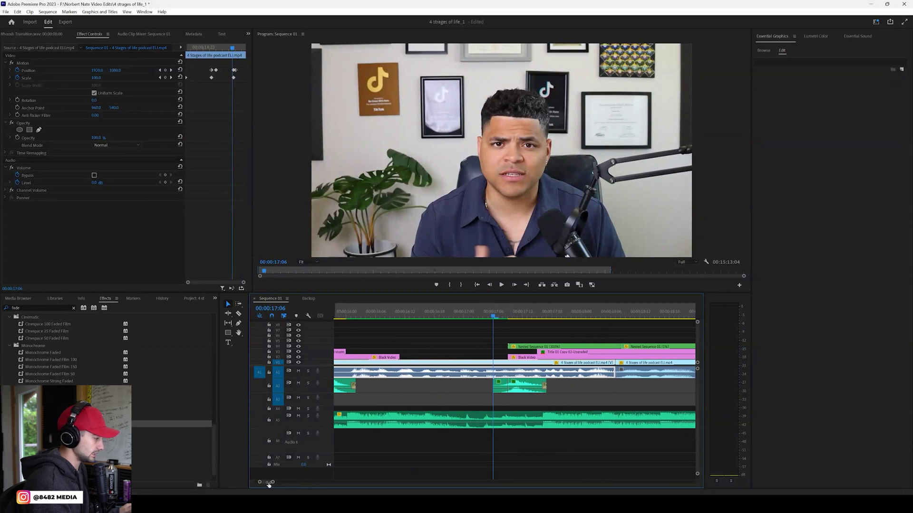
pyautogui.moveTo(269, 483); pyautogui.dragTo(267, 483)
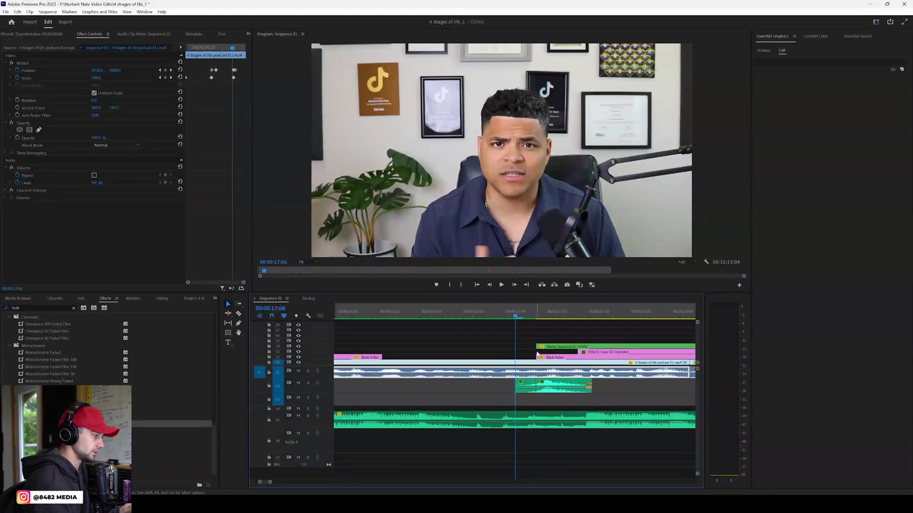
pyautogui.click(539, 312)
pyautogui.click(514, 285)
pyautogui.click(514, 285)
pyautogui.click(515, 285)
pyautogui.click(515, 285)
pyautogui.click(514, 285)
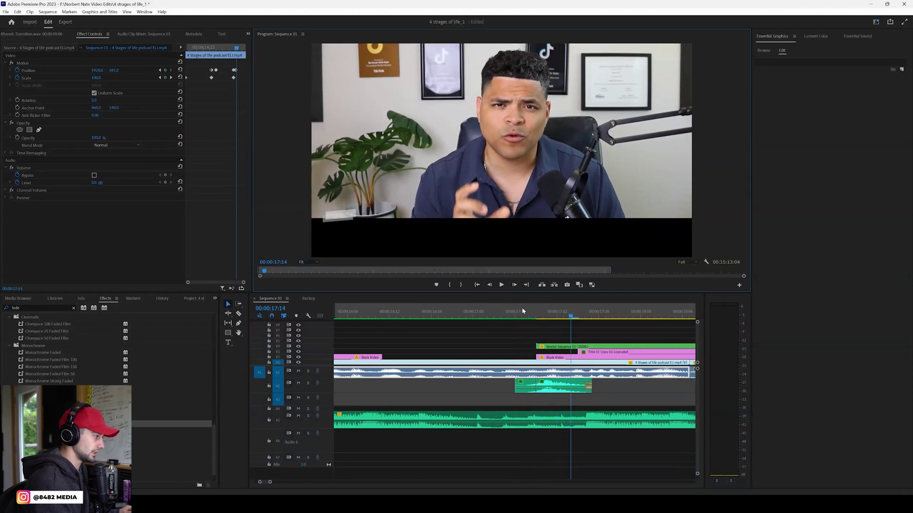
pyautogui.click(459, 316)
pyautogui.press('space')
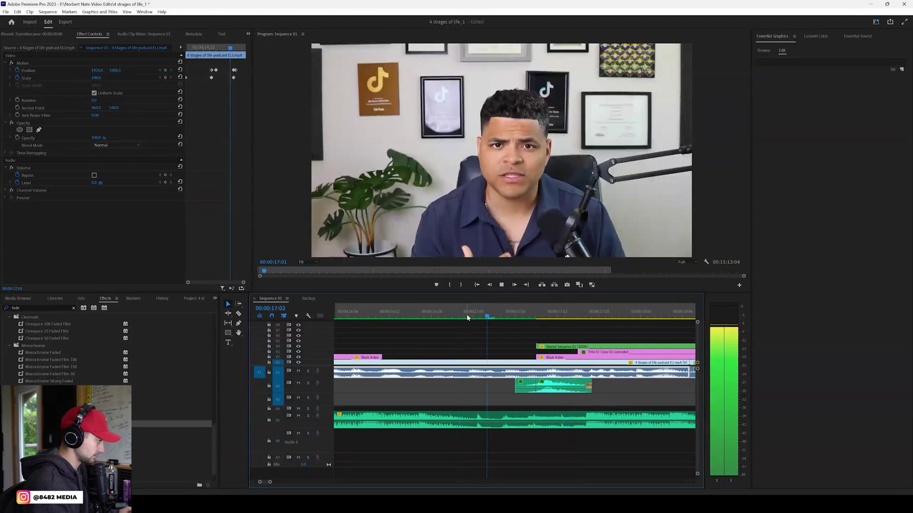
pyautogui.press('space')
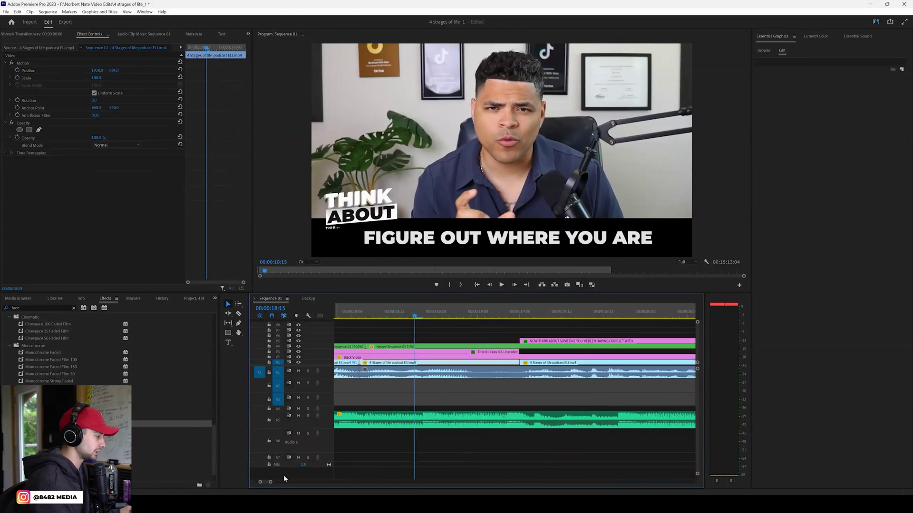
# - Duplicate an A2 whoosh clip to the later cut at 00:00:22:14
pyautogui.moveTo(271, 482); pyautogui.dragTo(285, 483)
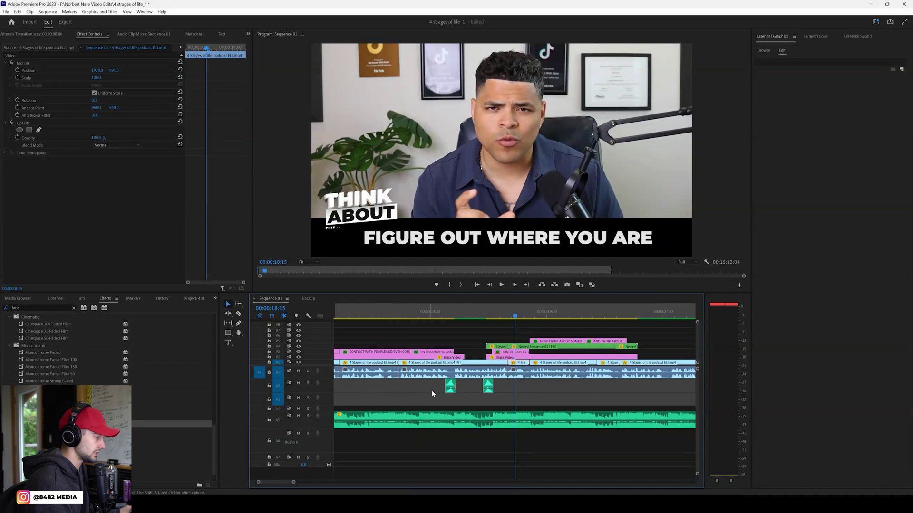
pyautogui.press('c')
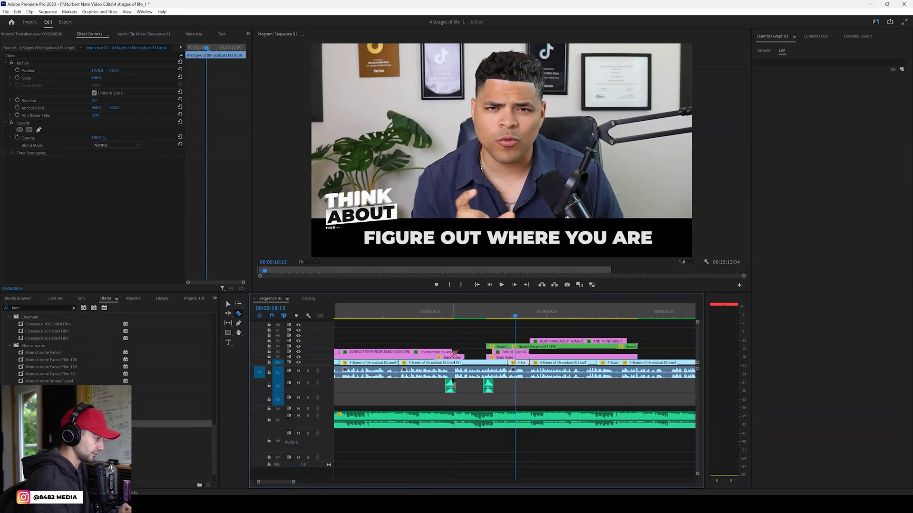
pyautogui.press('v')
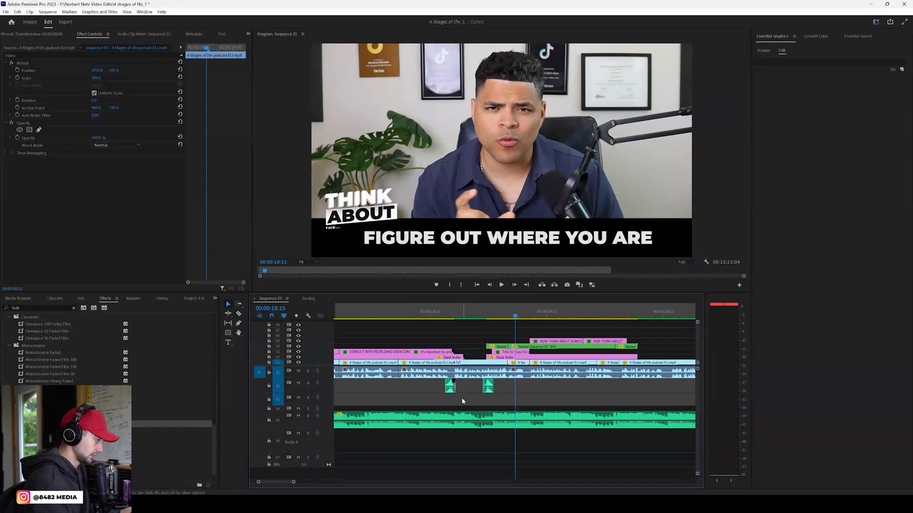
pyautogui.click(450, 387)
pyautogui.moveTo(449, 390); pyautogui.dragTo(621, 396)
pyautogui.click(606, 399)
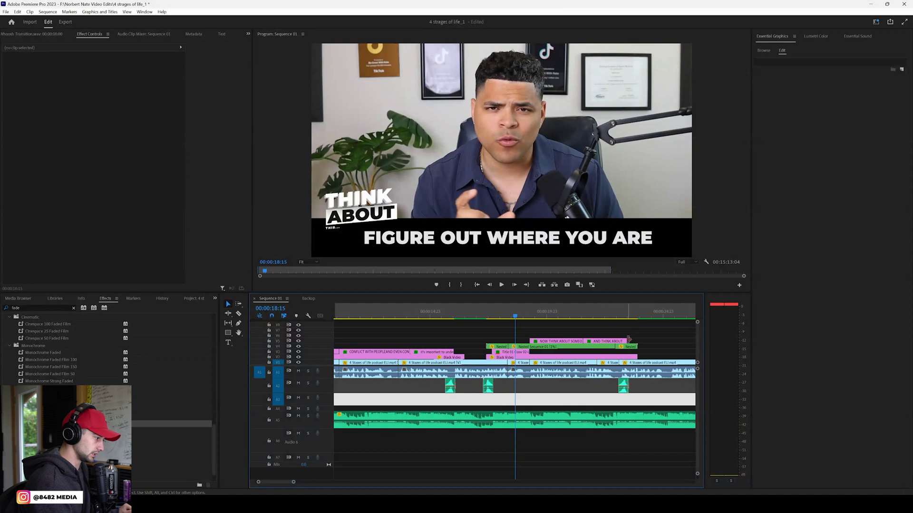
# - Play back the new whoosh from 00:00:22:14 at the 'AND THINK ABOUT' caption
pyautogui.click(608, 316)
pyautogui.press('space')
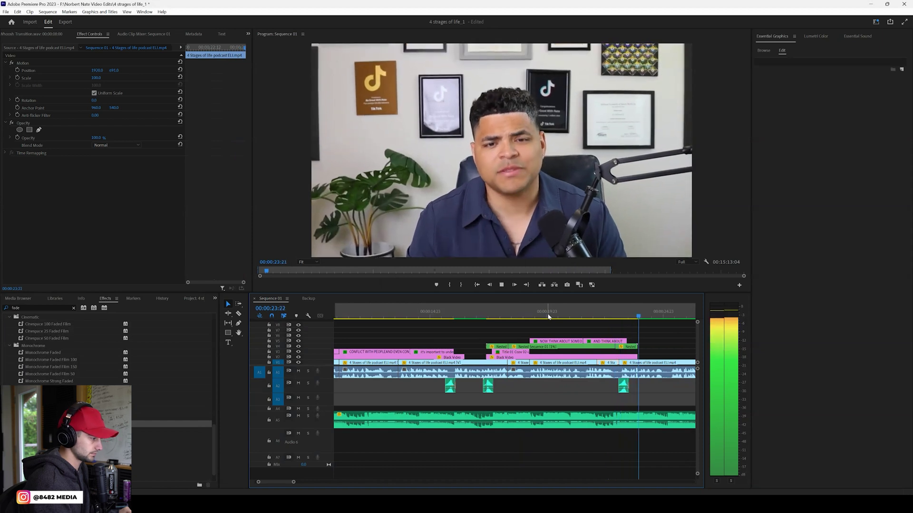
pyautogui.press('space')
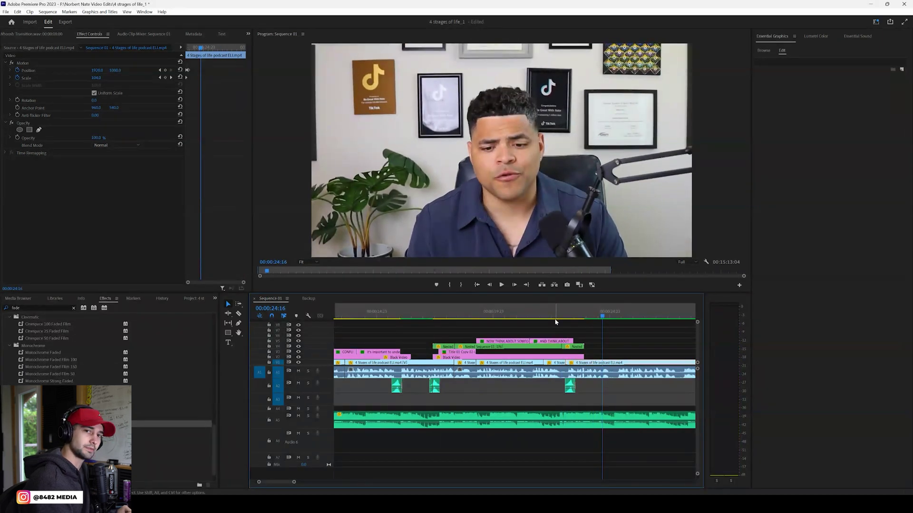